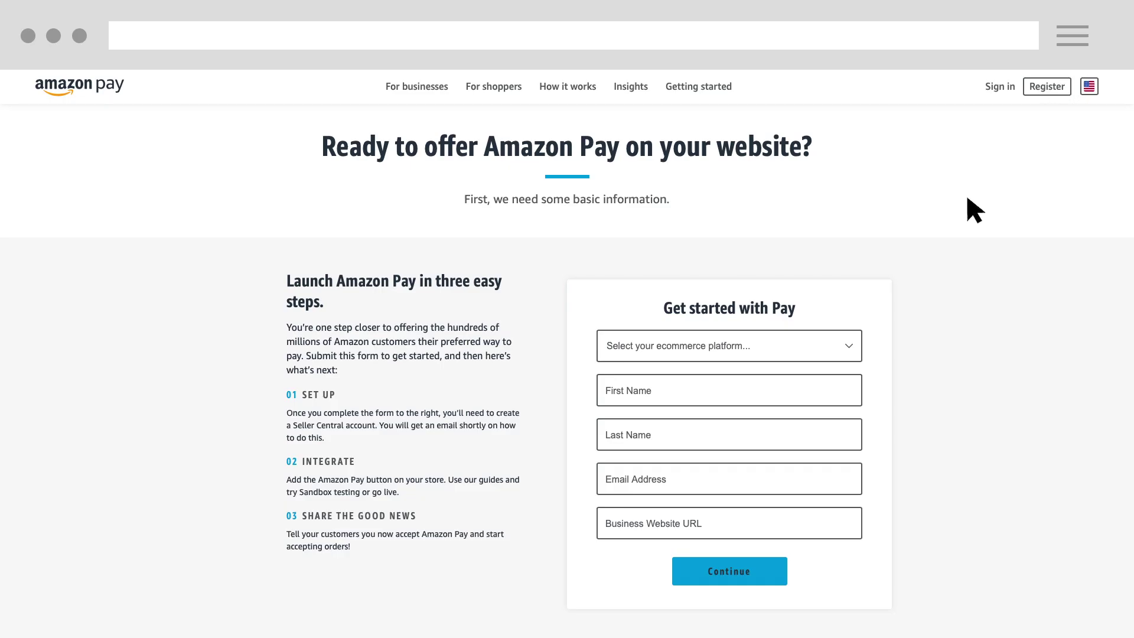
- Choose 'I'm not on a platform' and submit the get-started form with contact name, email and website
click(847, 342)
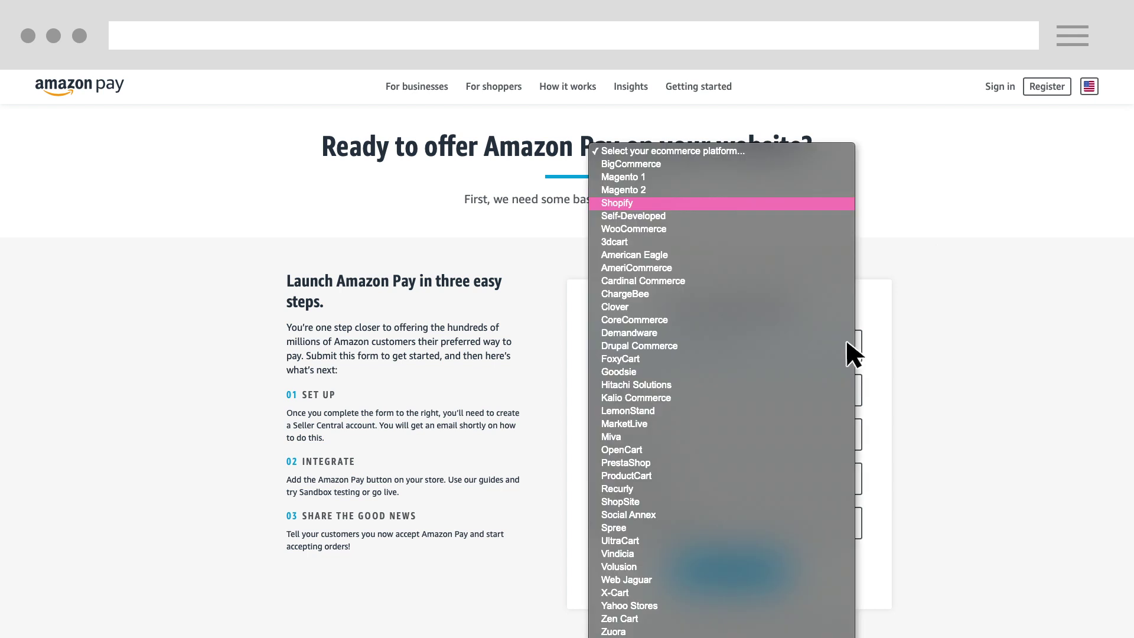
scroll(847, 342, down, 5)
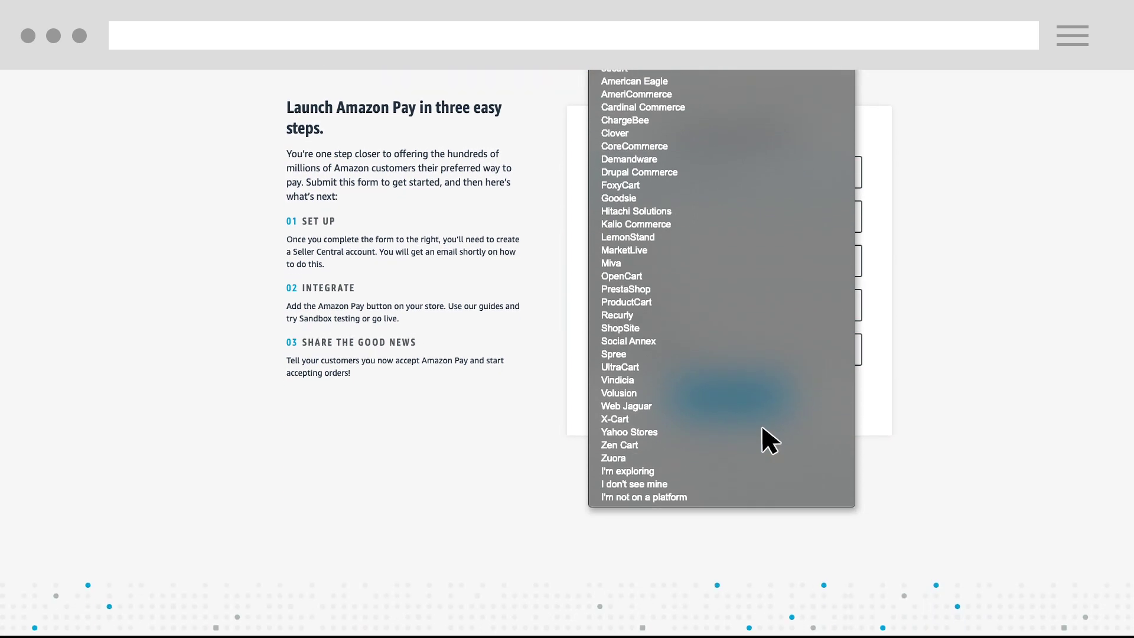
click(697, 499)
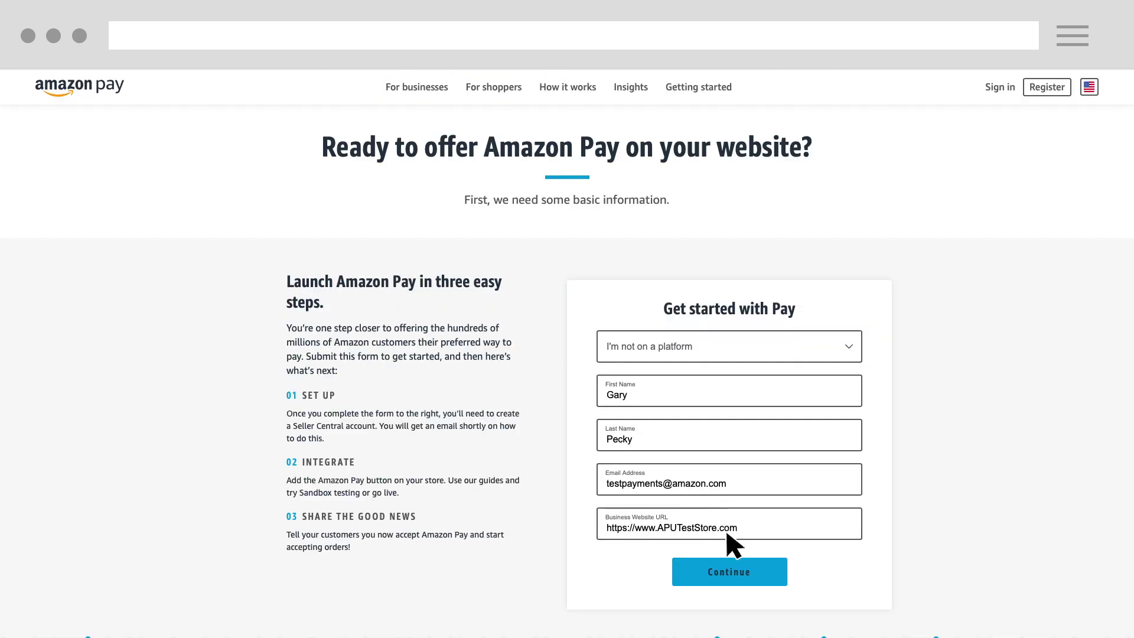
click(761, 573)
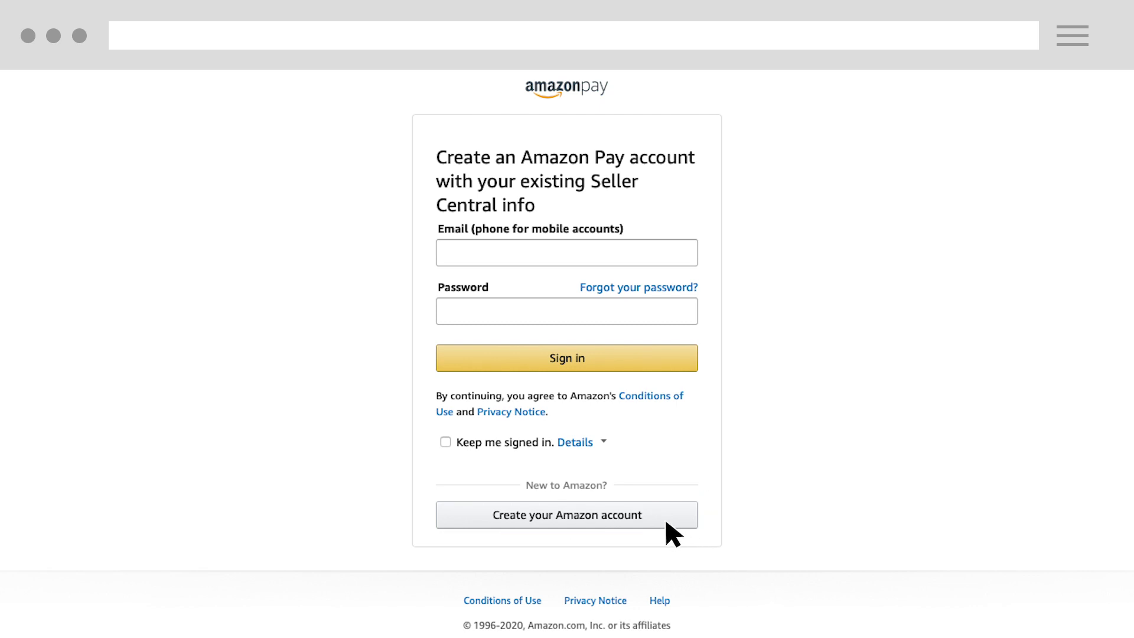
- Create the new Amazon account, submit its details and verify the email with the one-time password
click(649, 512)
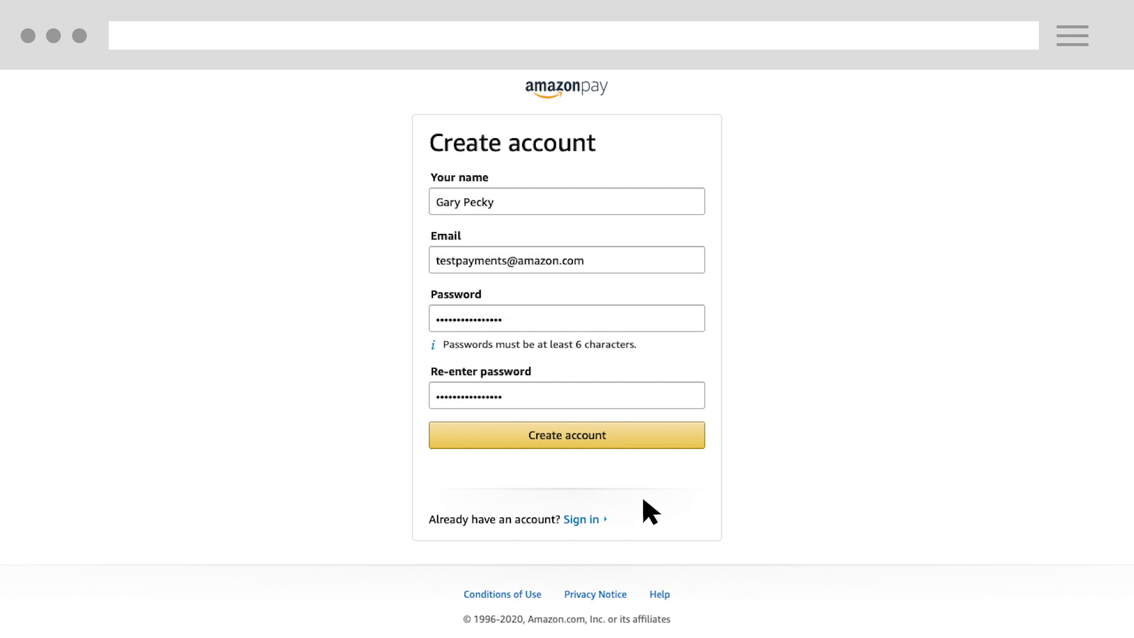
click(615, 433)
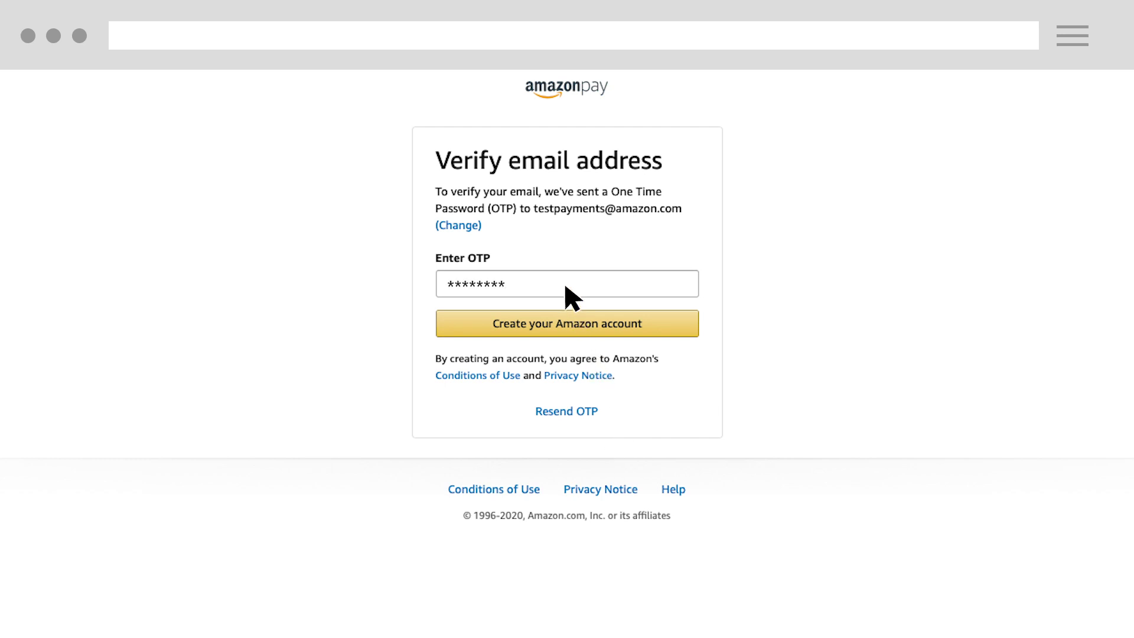
click(648, 325)
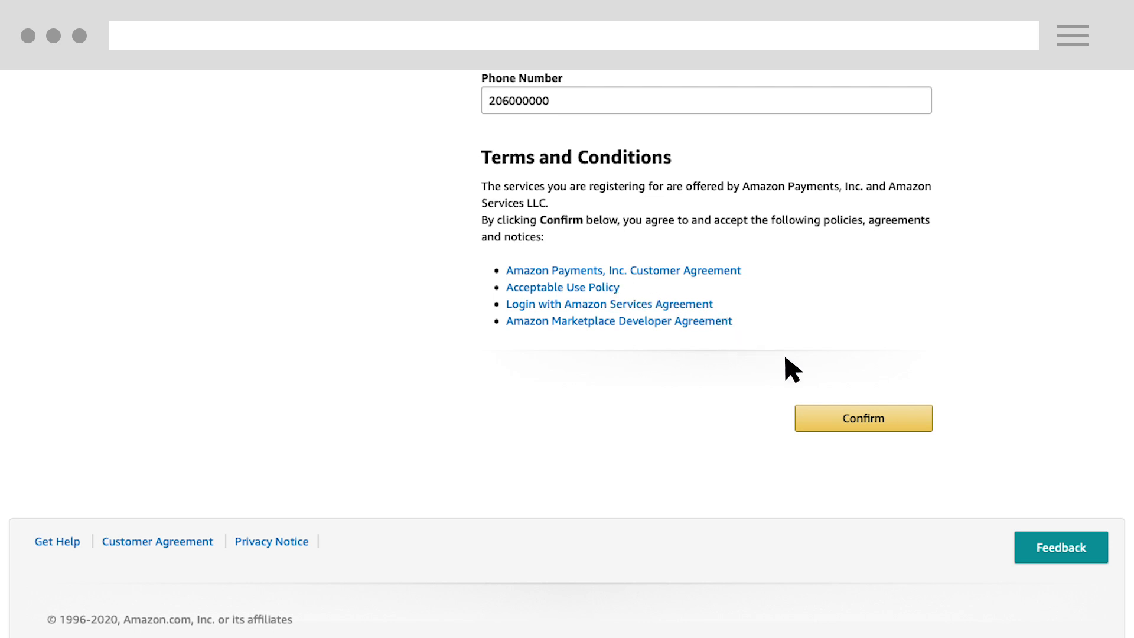
- Confirm the APU Test Store business info with website, category, sales volume, address and phone
click(886, 419)
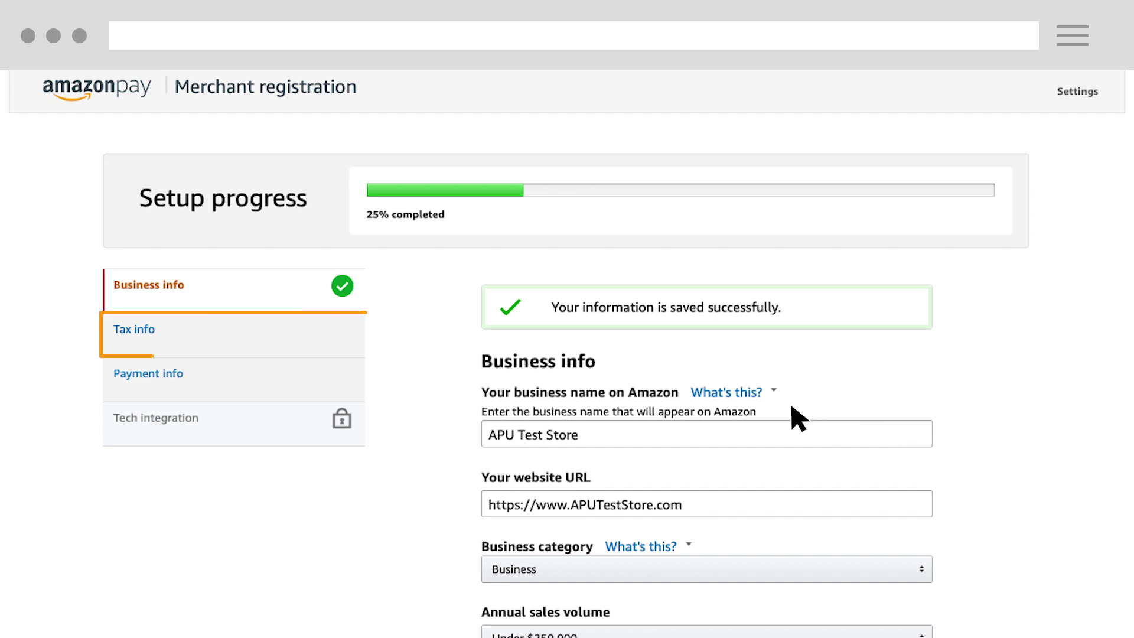
- Set tax business type to Individual/sole proprietor and answer Yes to being a U.S. person
click(168, 333)
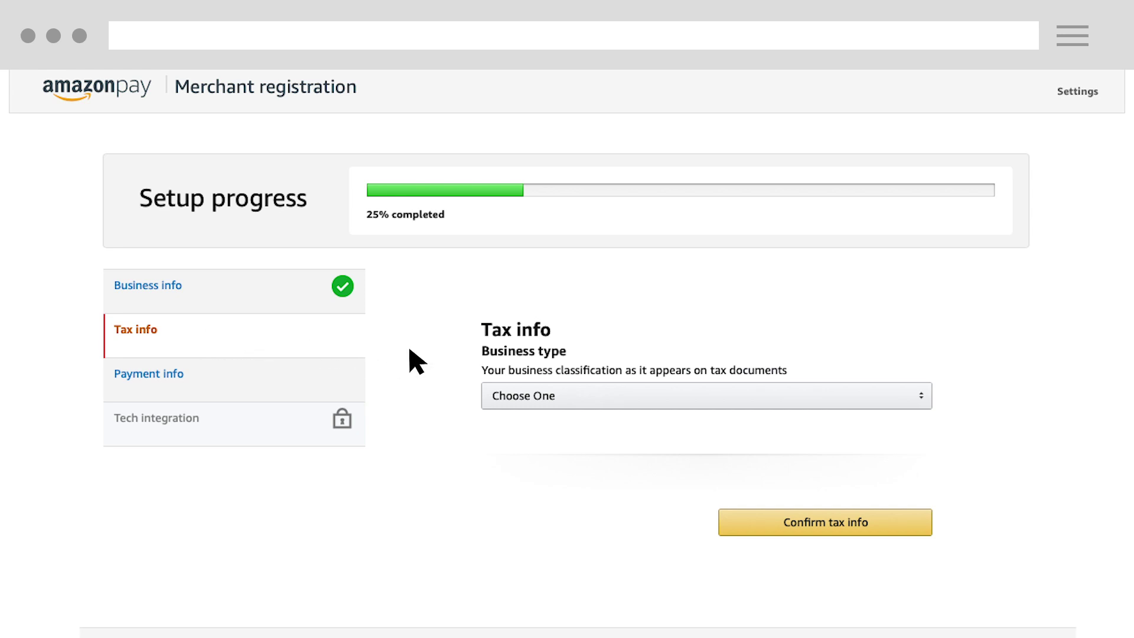
click(921, 405)
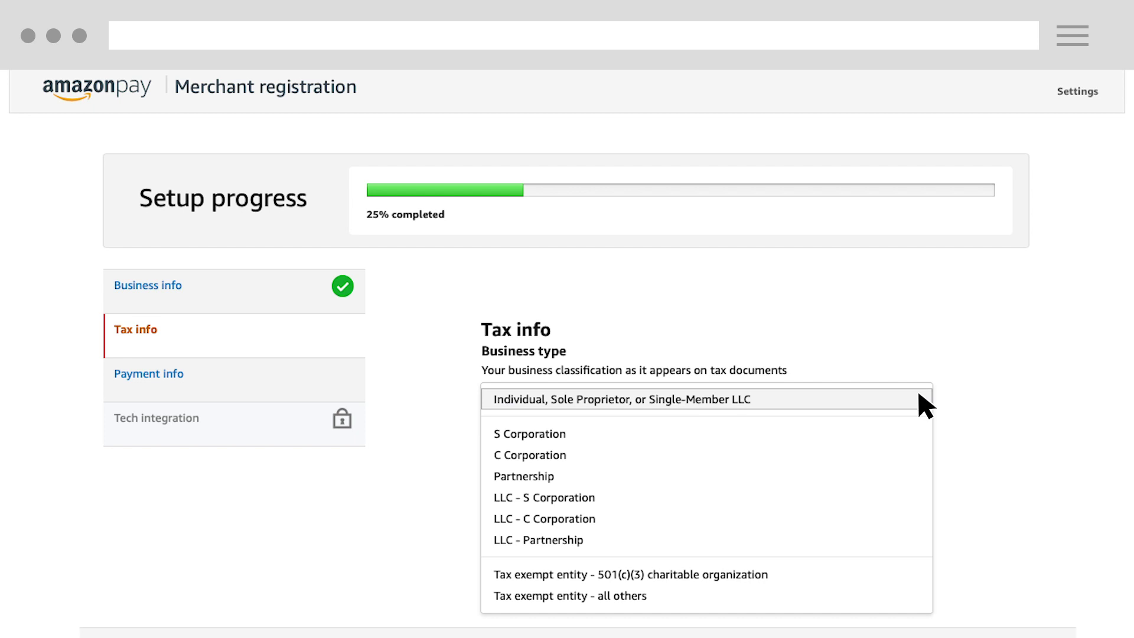
click(922, 404)
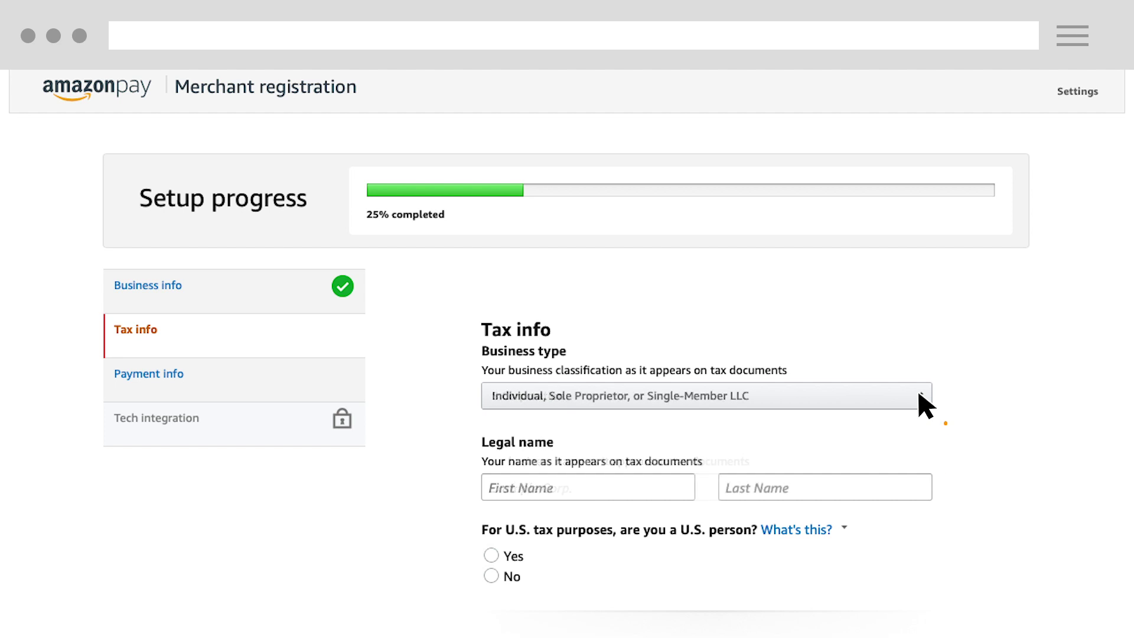
scroll(926, 406, down, 2)
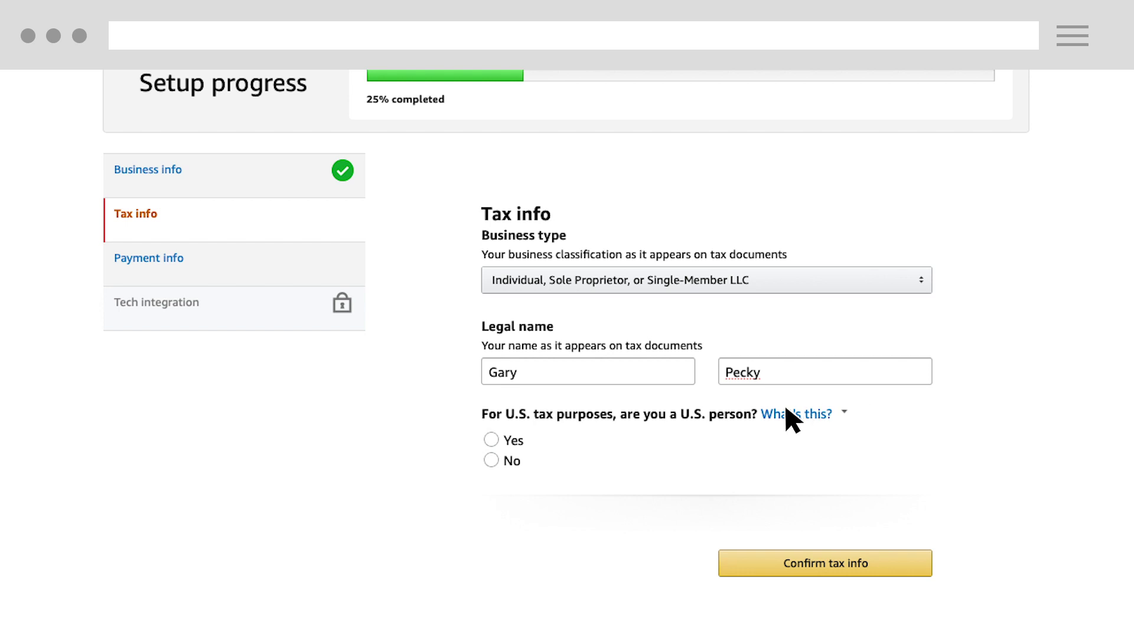
click(492, 440)
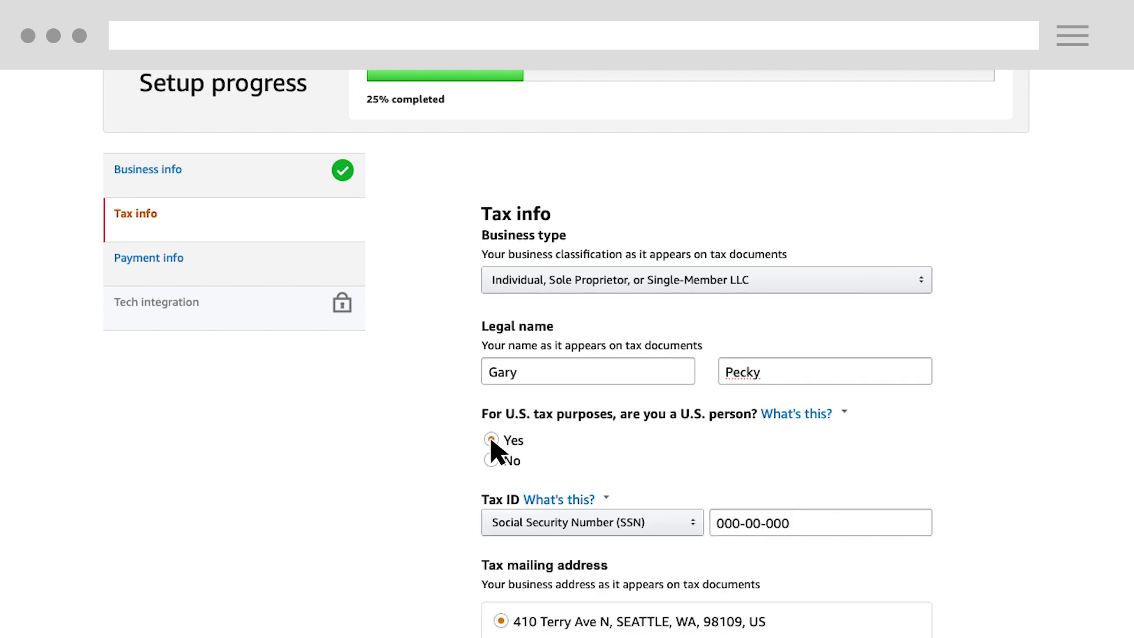
scroll(493, 450, down, 1)
scroll(493, 450, down, 5)
scroll(492, 449, down, 7)
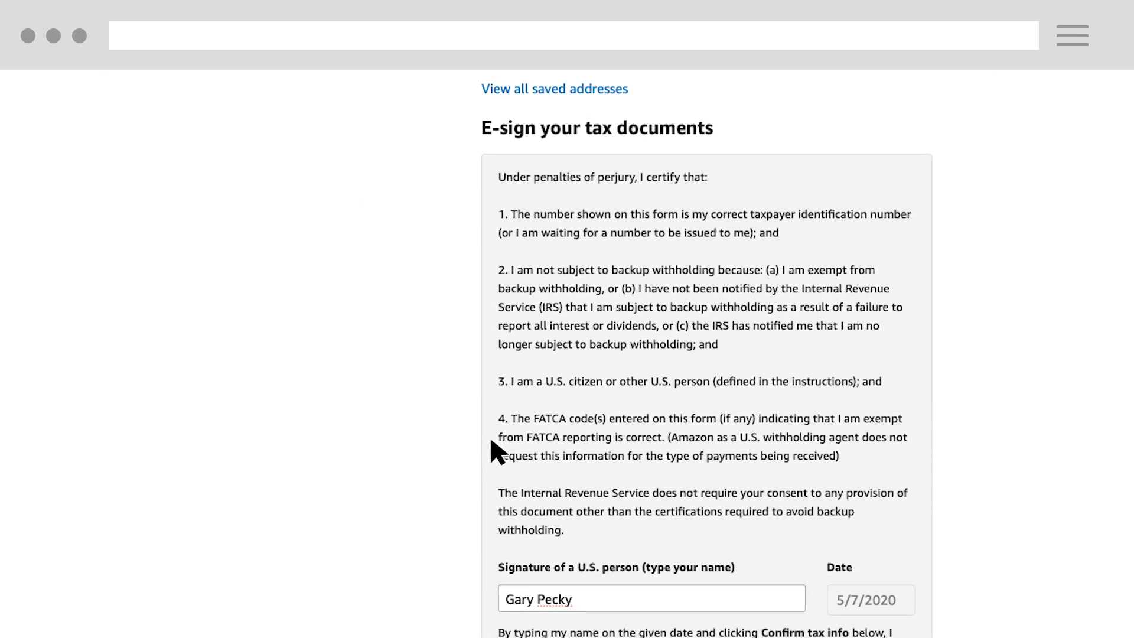
scroll(492, 449, down, 4)
scroll(493, 449, down, 1)
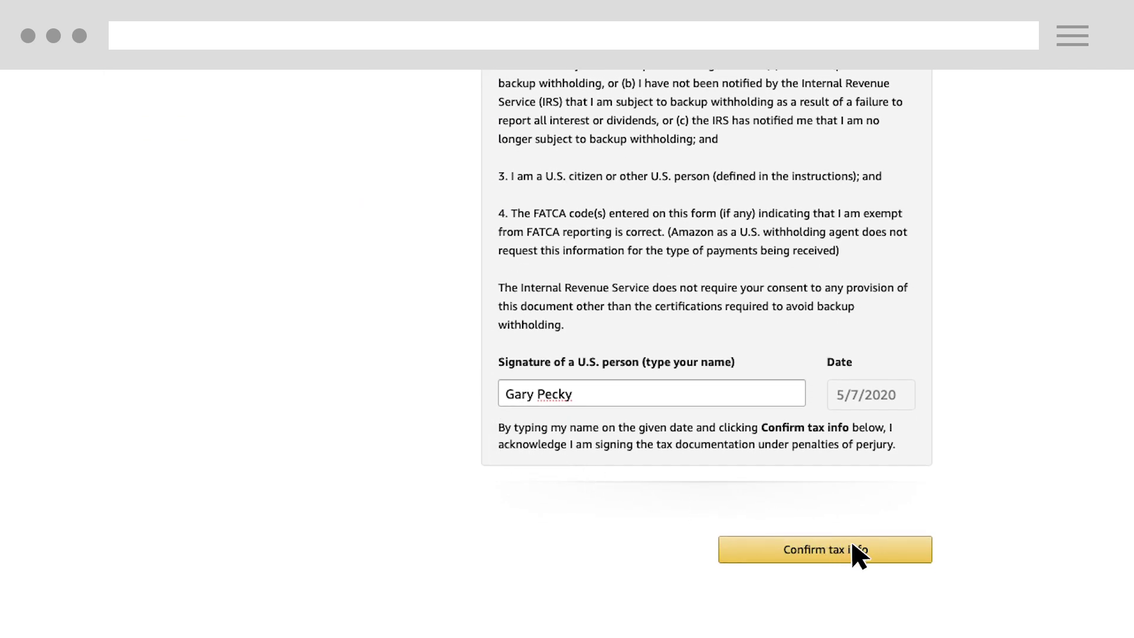
- Submit the e-signed tax info and confirm the submission
click(872, 549)
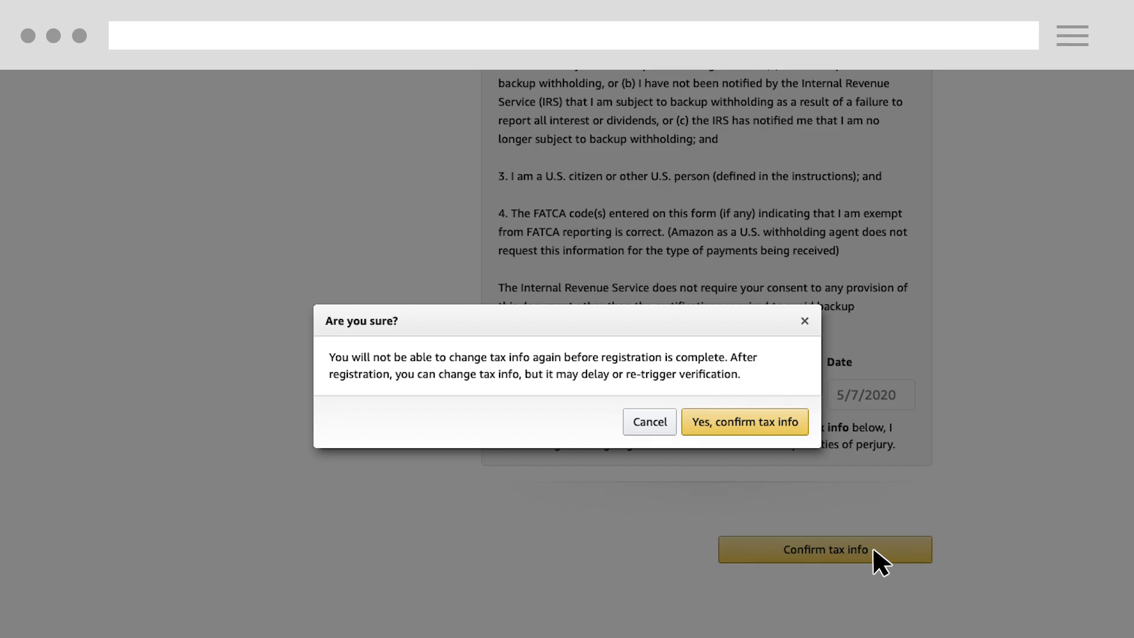
click(753, 422)
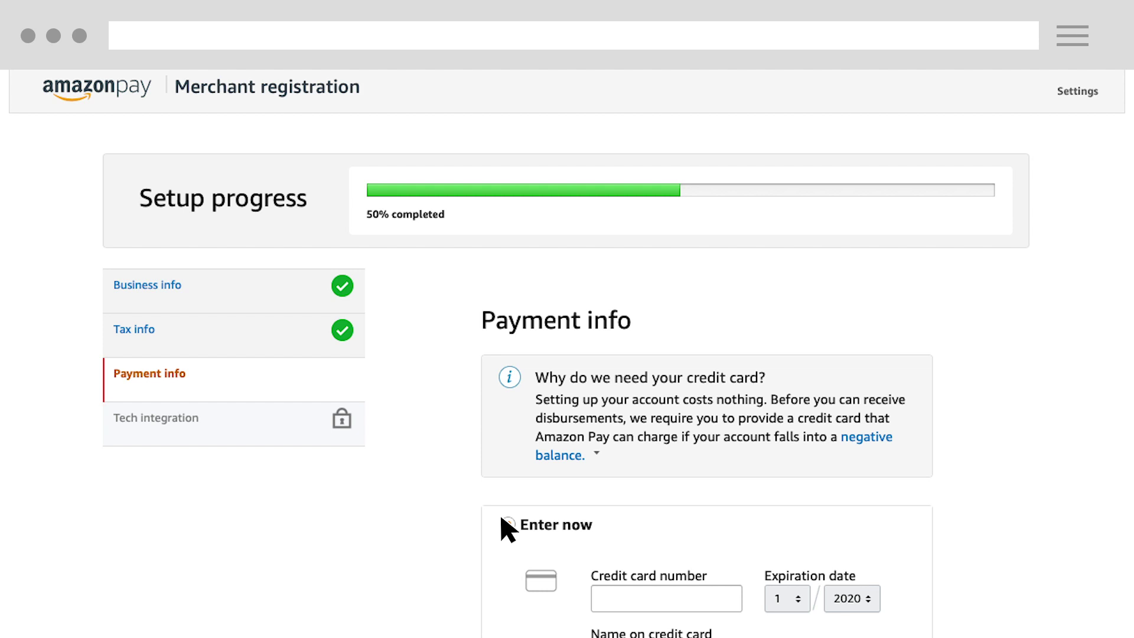
- Enter a credit card now with number, expiry and name, keep the billing address, and confirm payment info
click(508, 524)
scroll(507, 528, down, 1)
scroll(507, 530, down, 3)
scroll(508, 528, down, 2)
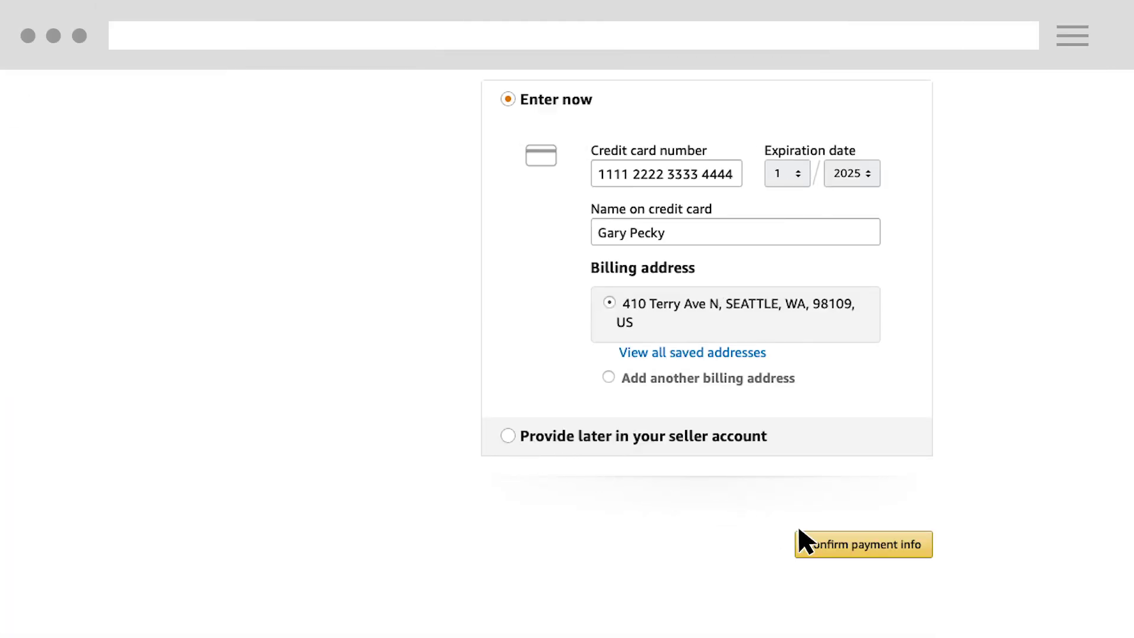
click(865, 547)
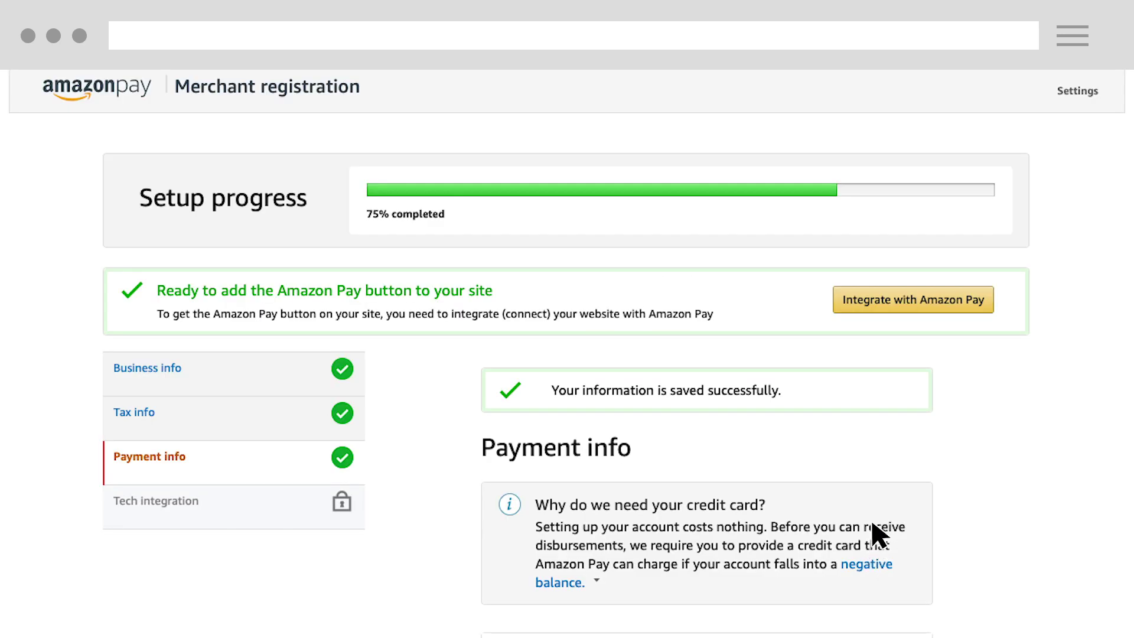
- Integrate with Amazon Pay using the store domain and privacy policy URL and submit
click(922, 302)
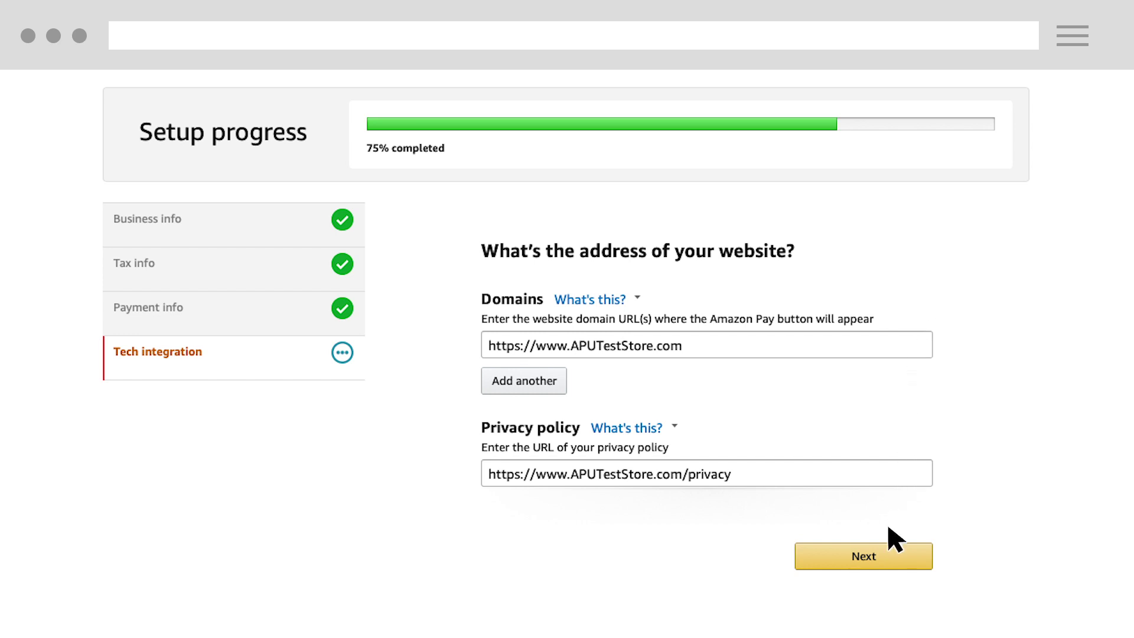
click(883, 558)
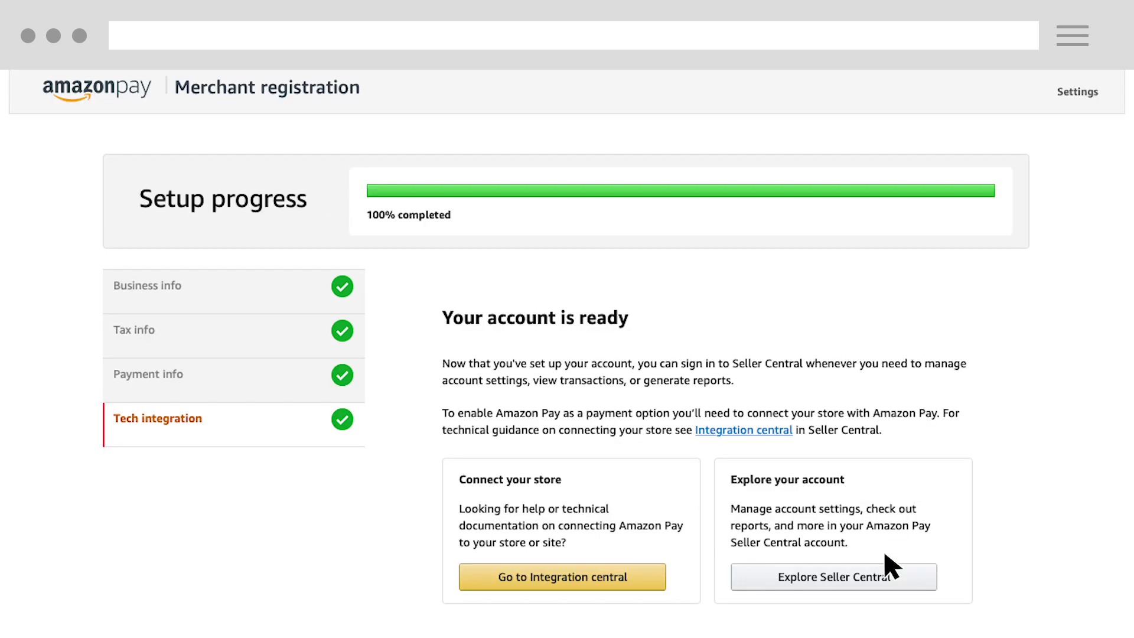
scroll(883, 558, down, 2)
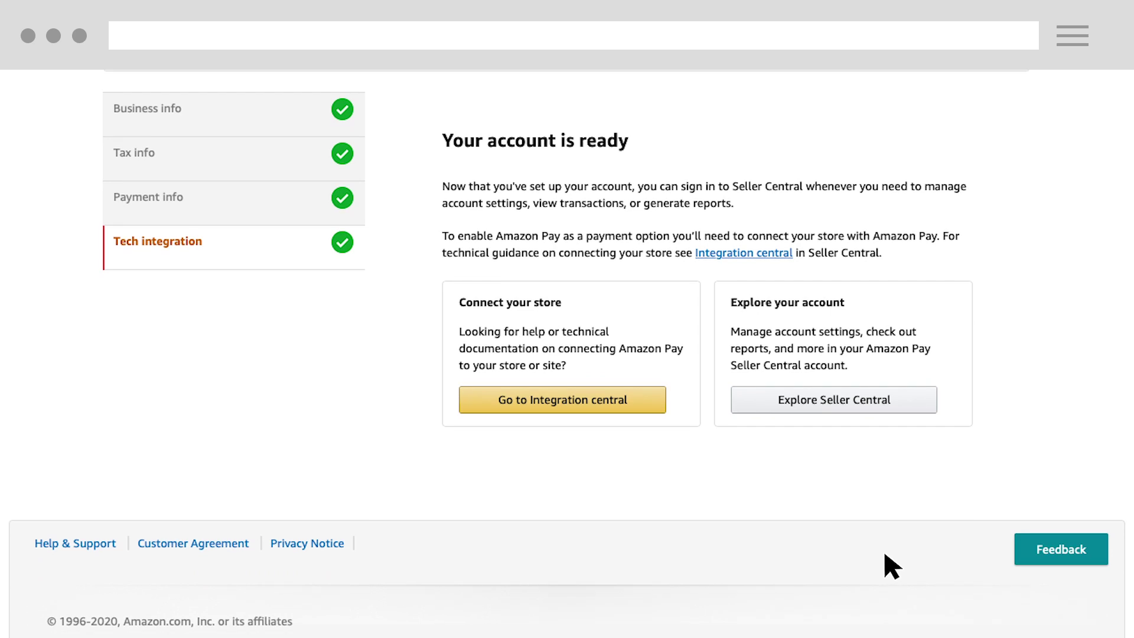